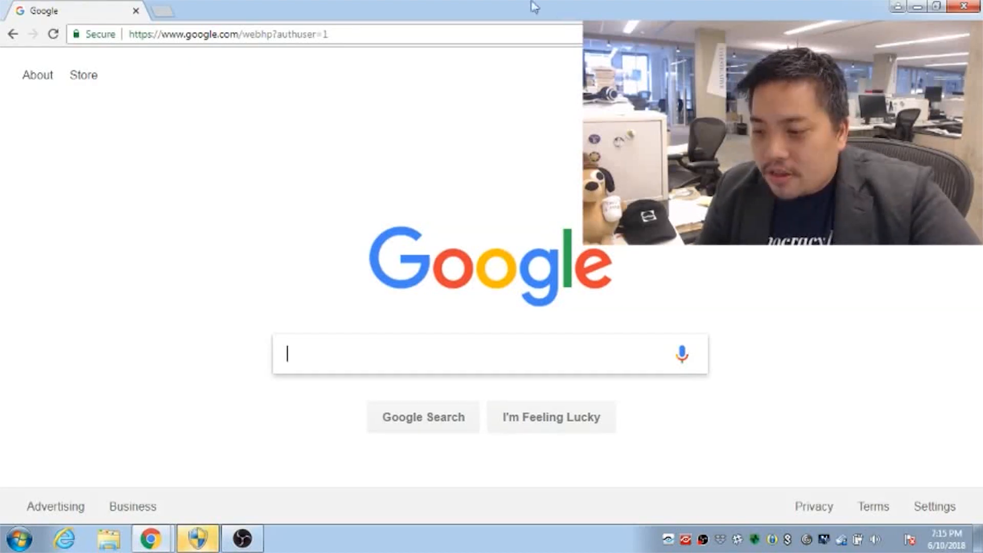
Step: Open the R Project website at r-project.org
left_click(493, 36)
type("r-")
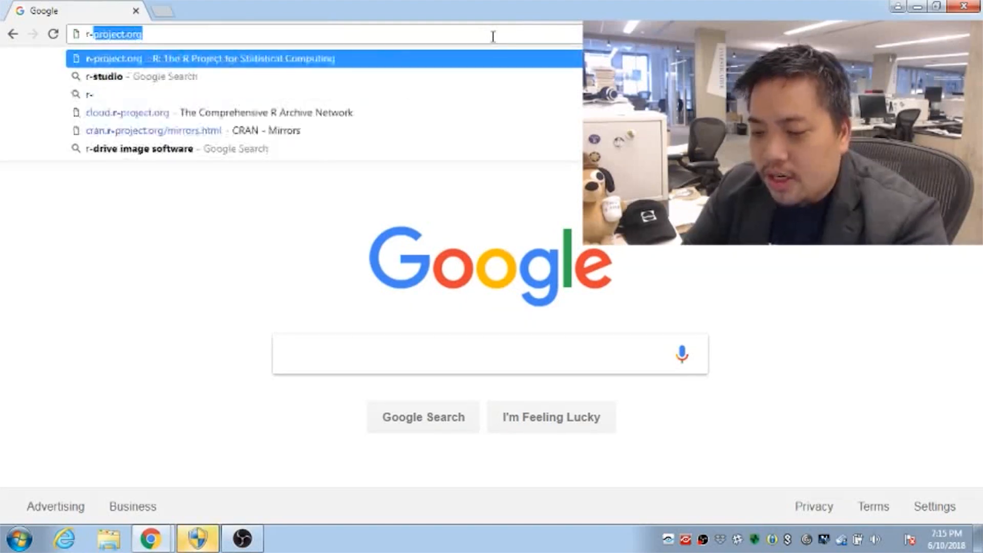
type("projec")
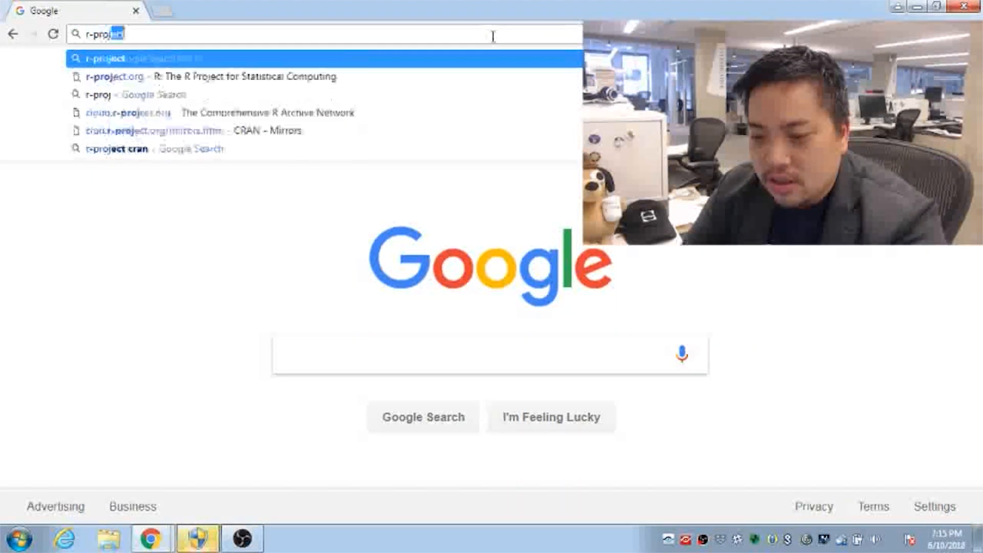
type("t.org")
key("Return")
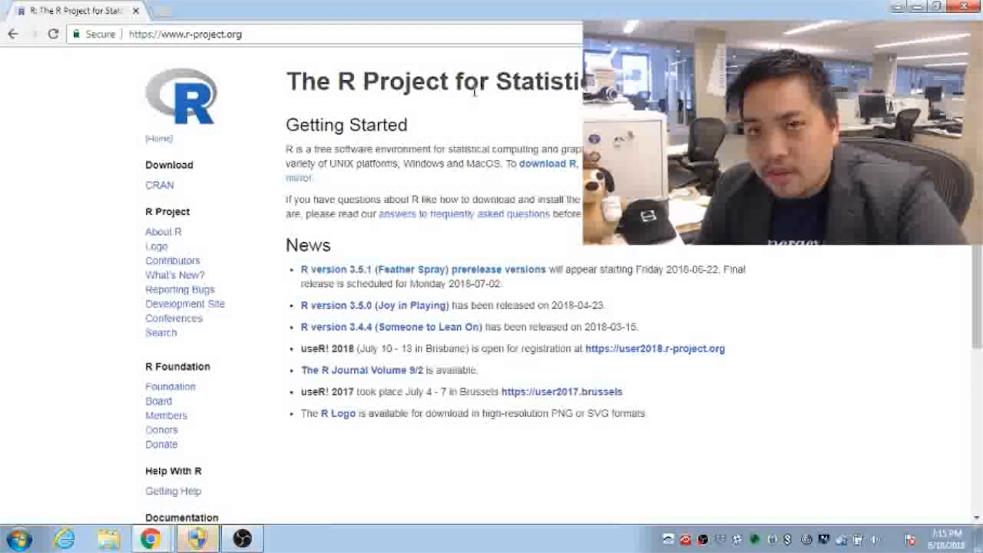
left_click(166, 192)
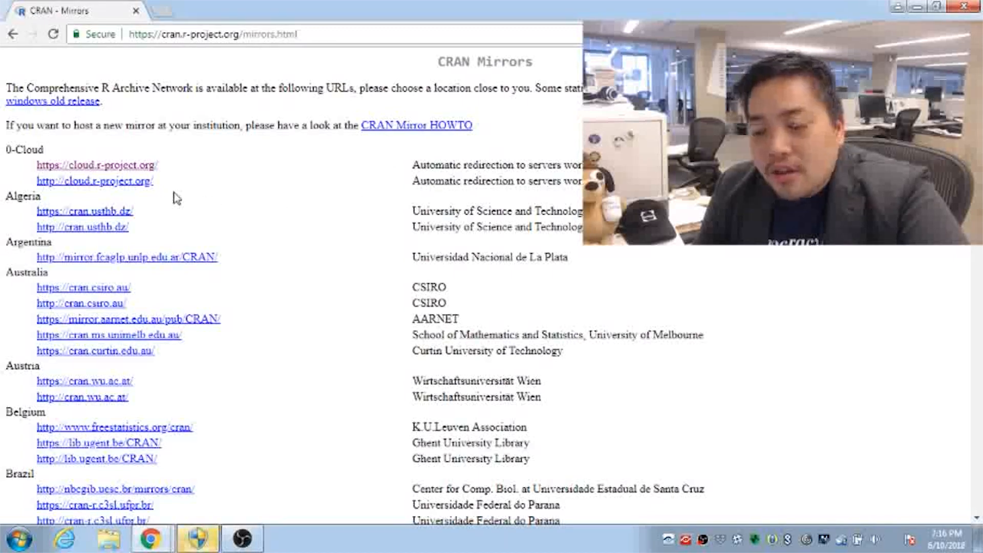
left_click(63, 169)
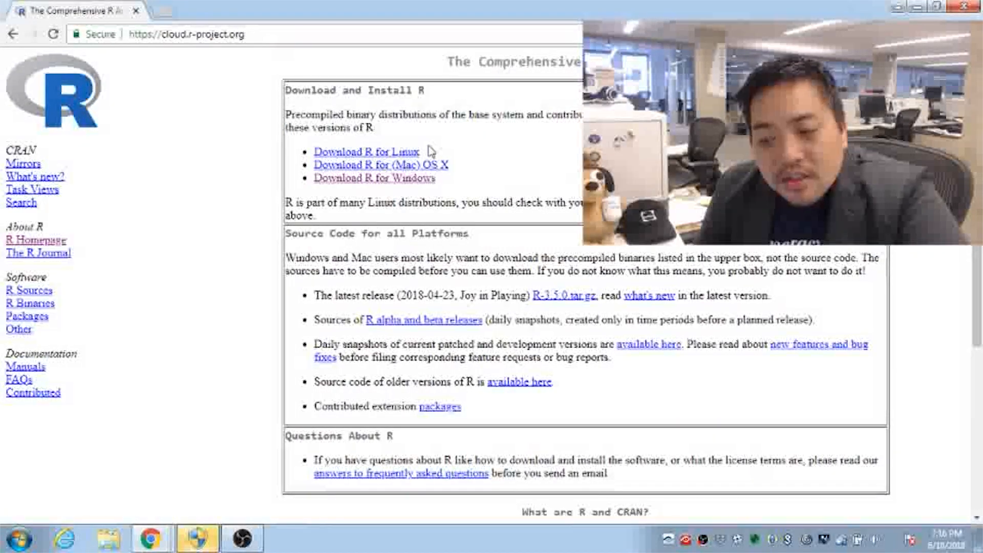
left_click(394, 185)
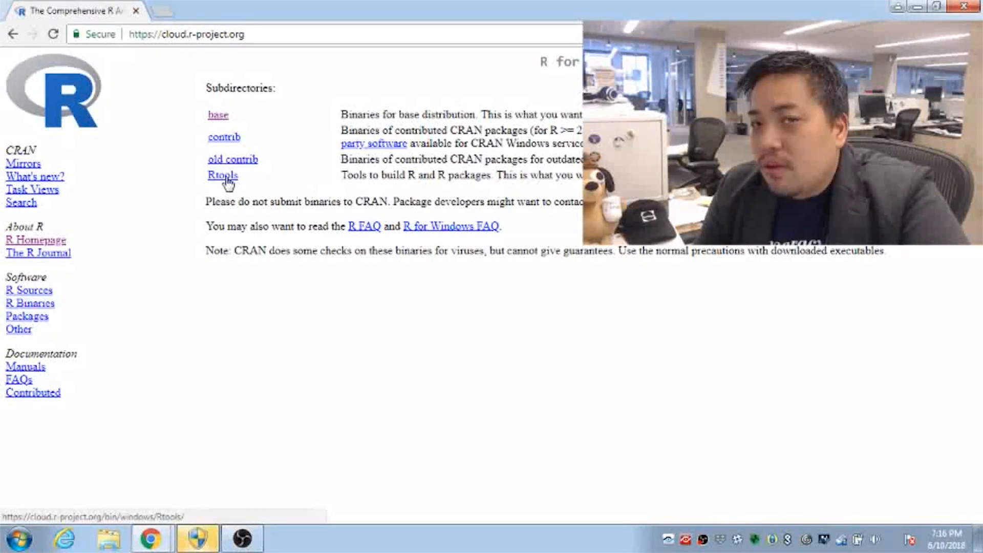
left_click(218, 117)
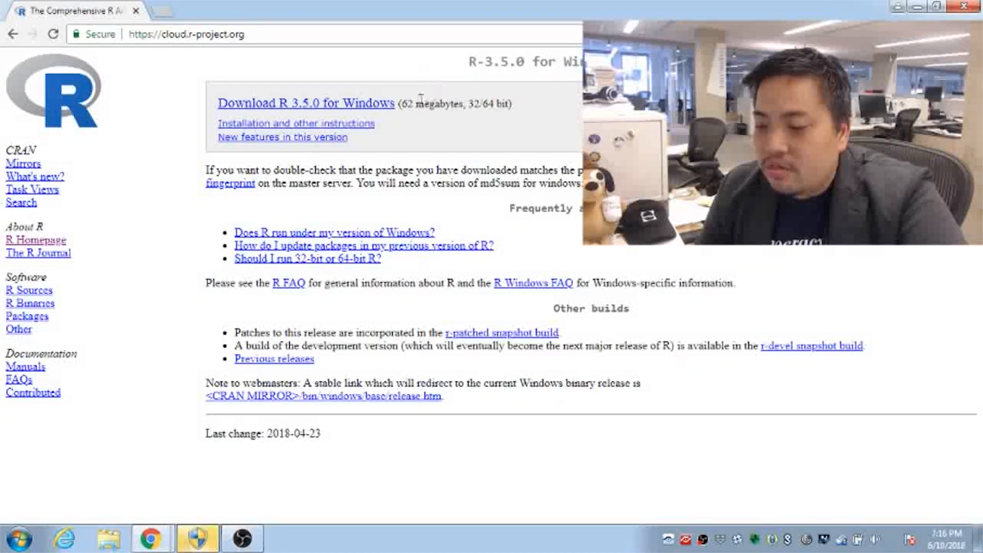
left_click(344, 108)
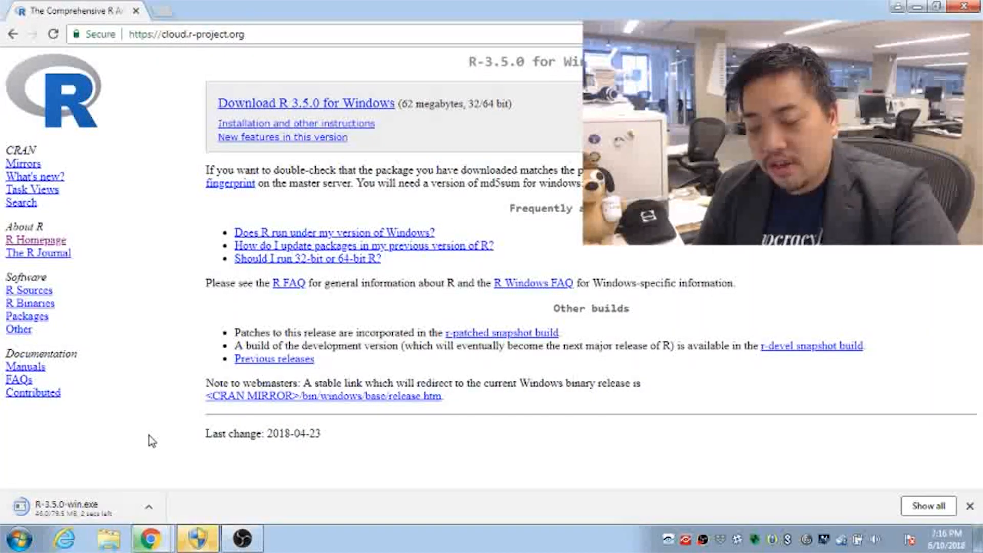
Step: Run the downloaded R-3.5.0-win.exe installer and accept its initial setup prompt
left_click(97, 509)
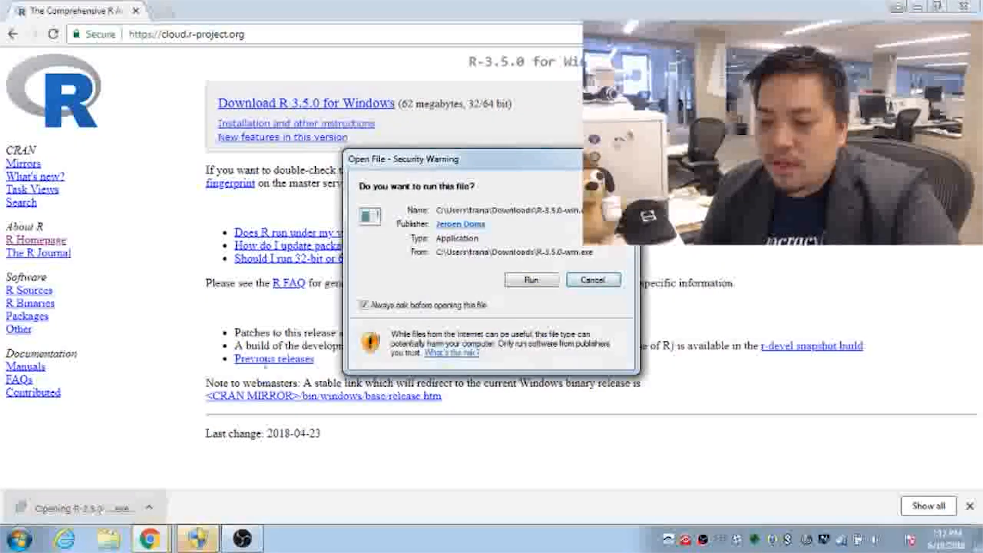
left_click(533, 281)
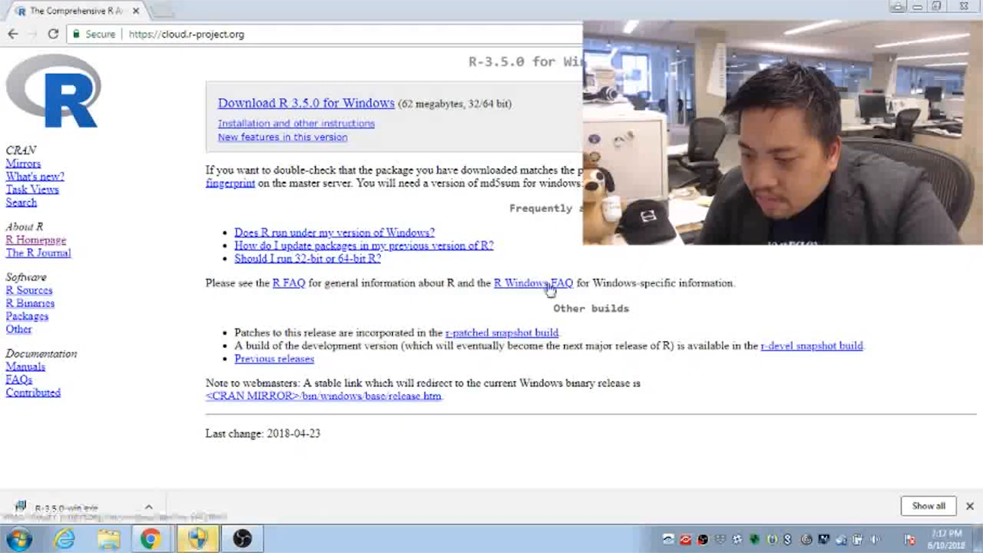
left_click(514, 303)
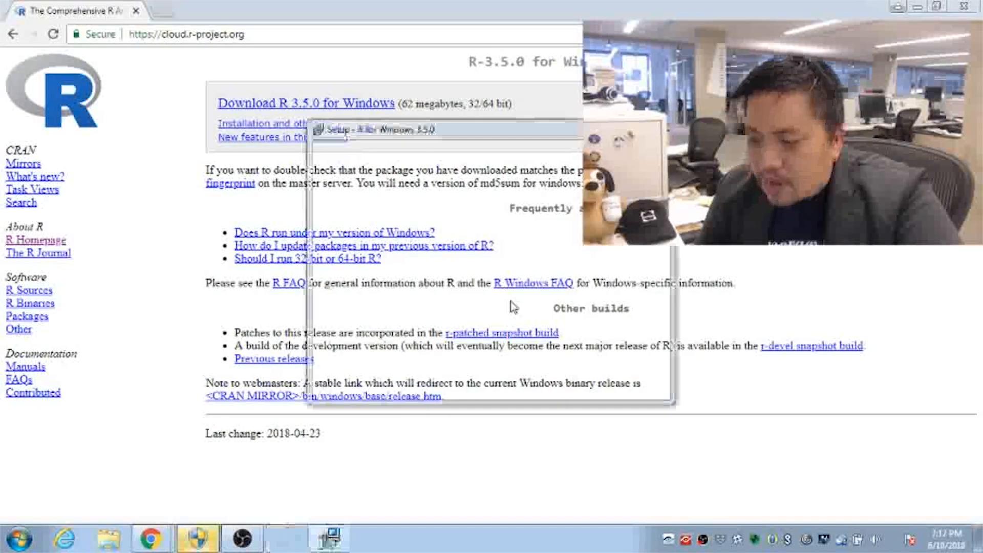
Step: Install R 3.5.0 to C:\Program Files\R\R-3.5.0 with all components, default startup options, and no desktop or Quick Launch shortcuts
left_click(592, 385)
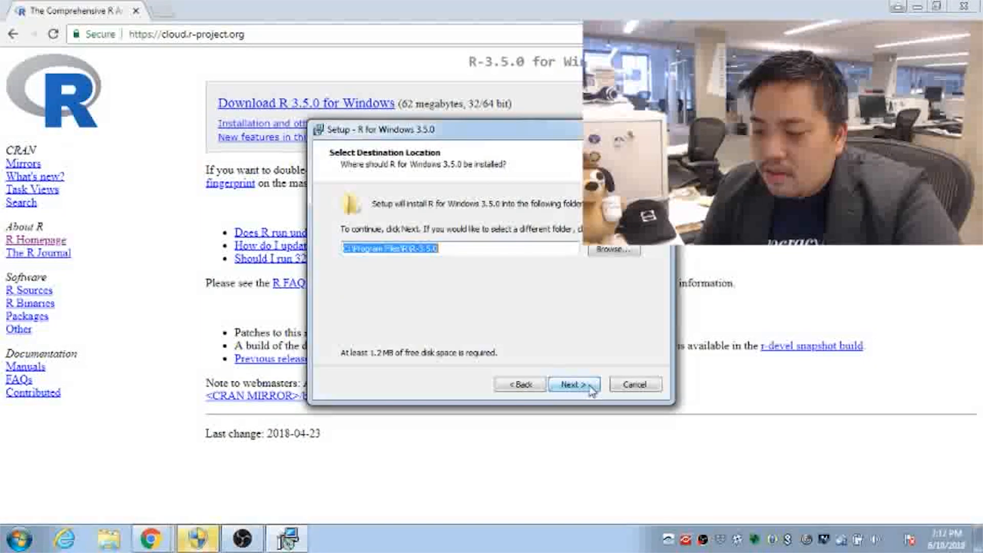
left_click(575, 388)
left_click(540, 335)
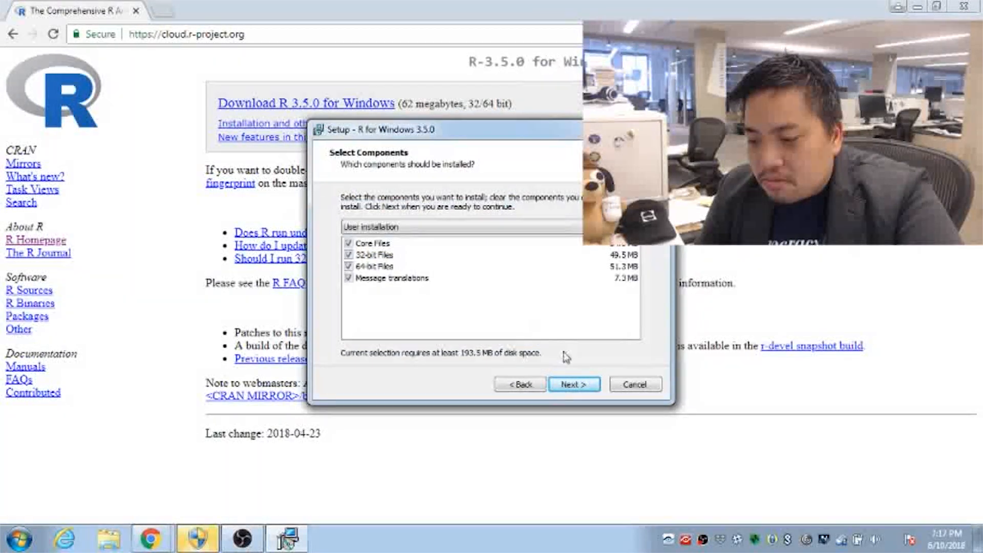
left_click(572, 388)
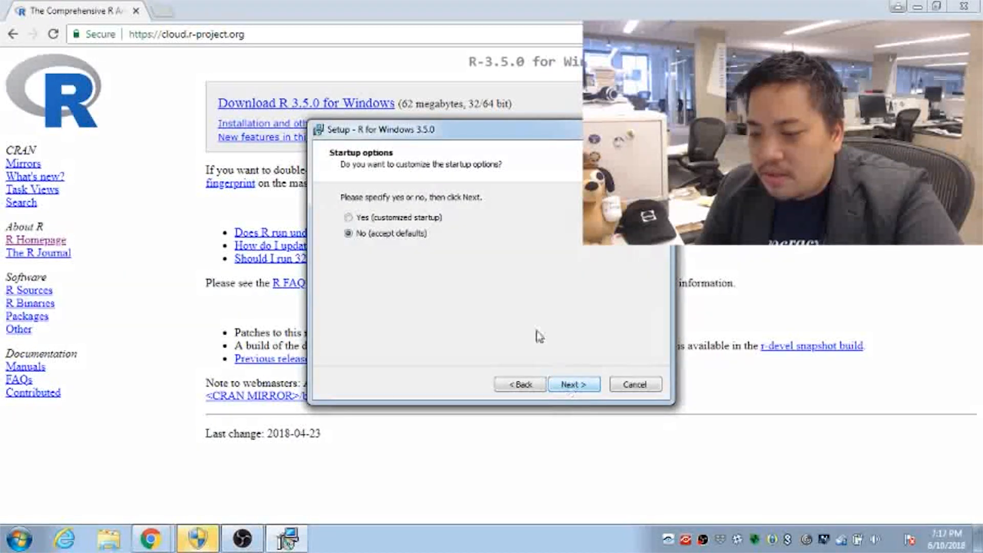
left_click(573, 385)
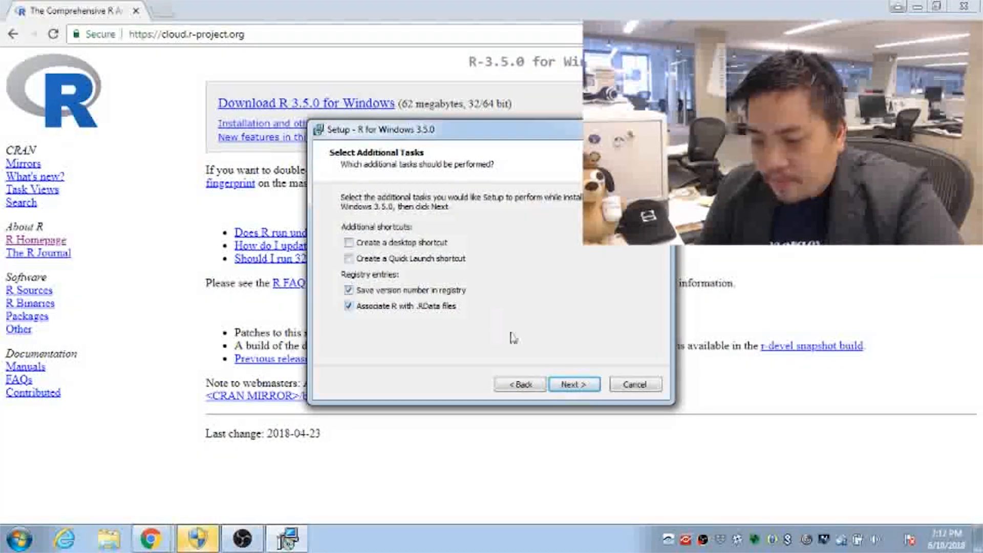
left_click(574, 384)
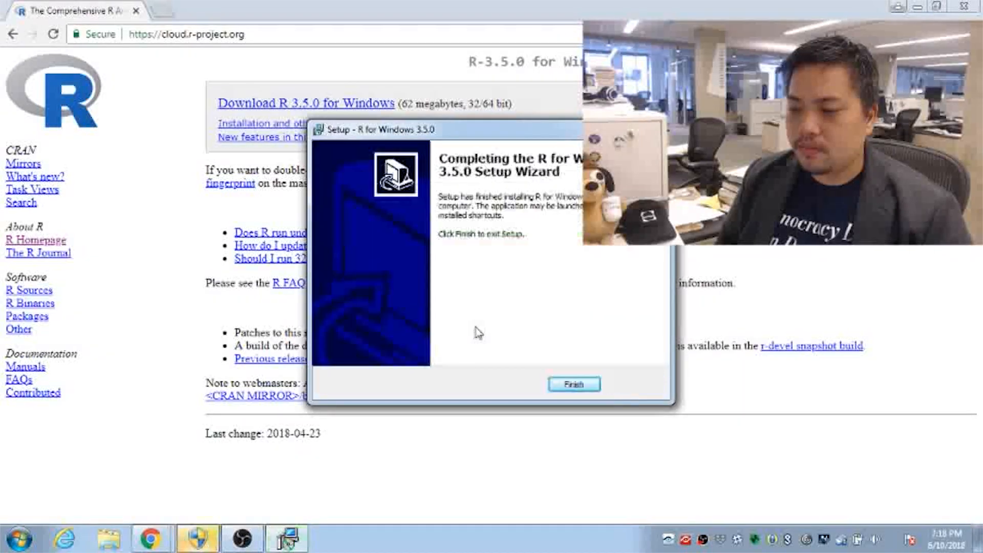
left_click(574, 384)
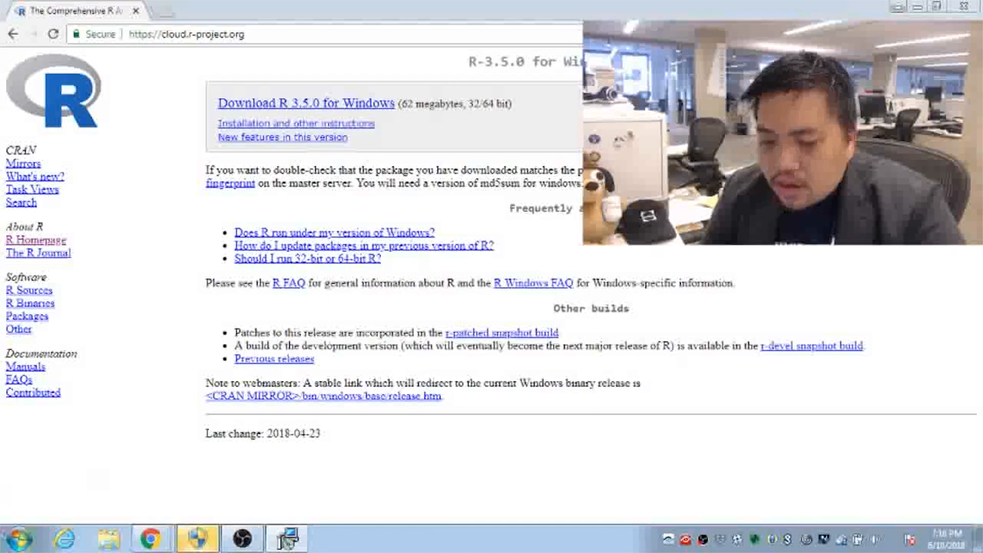
Step: Launch the 64-bit R x64 3.5.0 from the installed programs and quit it without saving the workspace image
left_click(20, 538)
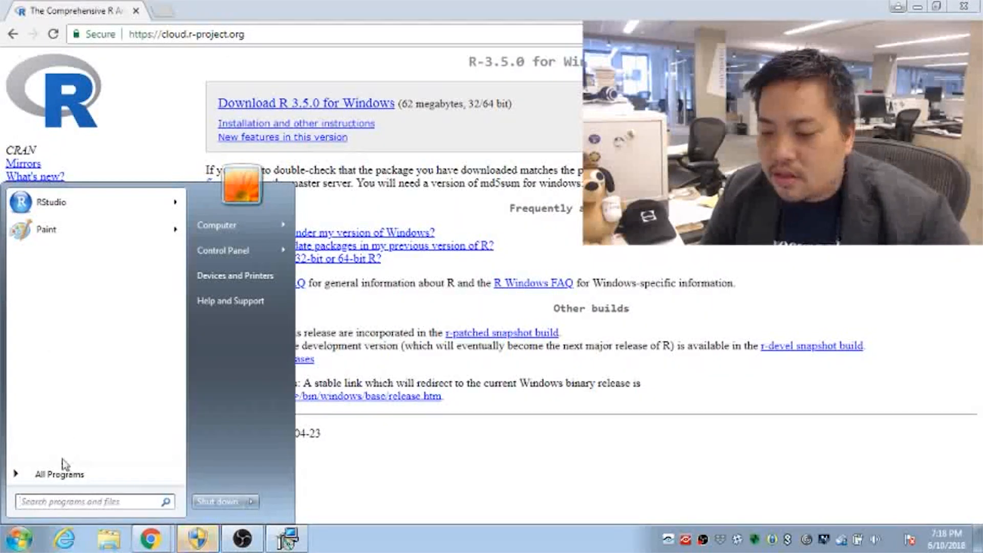
type("R")
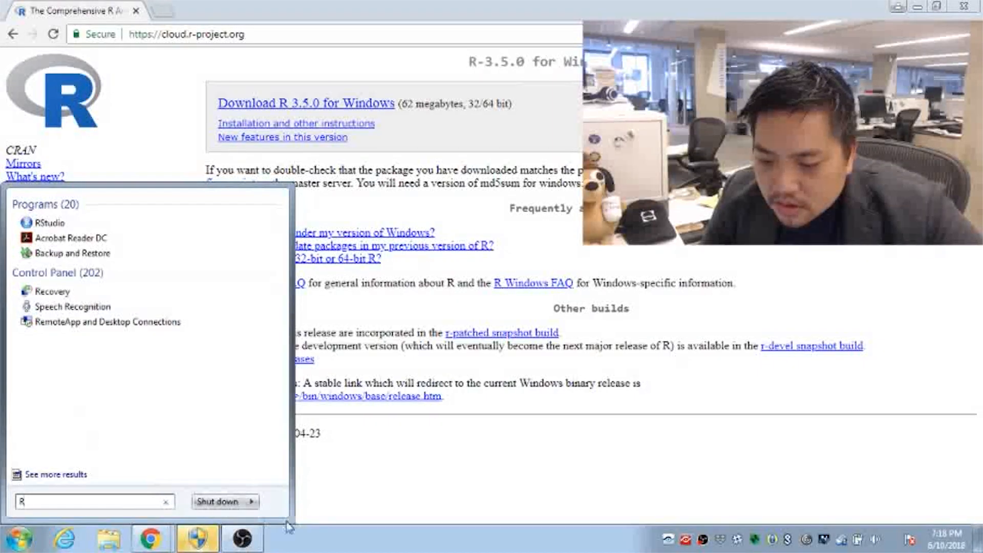
left_click(166, 502)
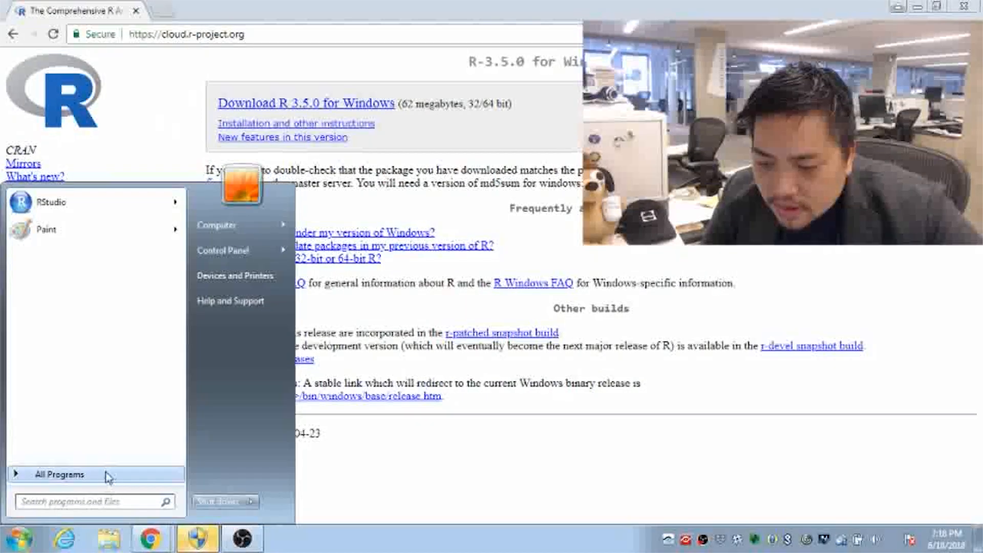
left_click(107, 474)
left_click_drag(183, 290, 175, 370)
scroll(174, 370, "down", 3)
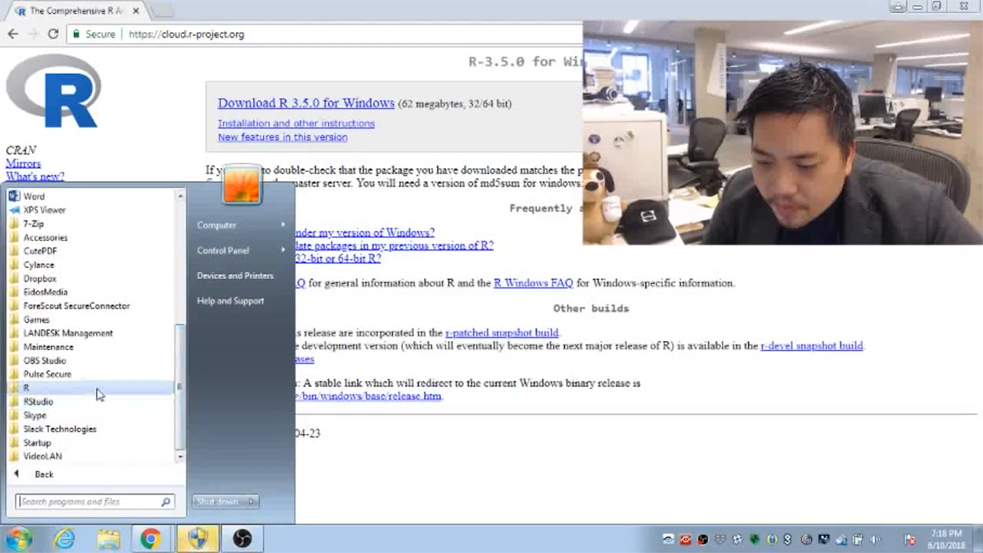
left_click(97, 388)
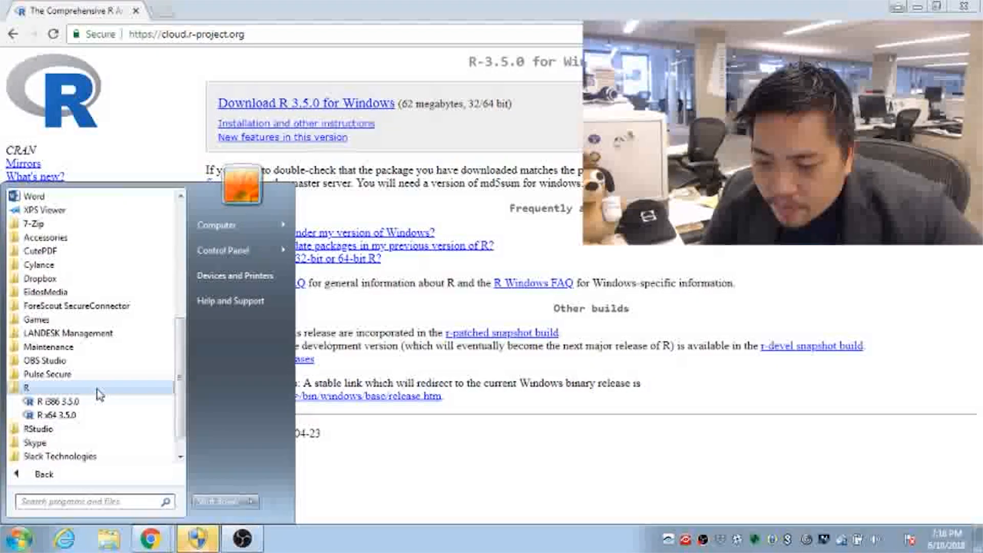
left_click(72, 415)
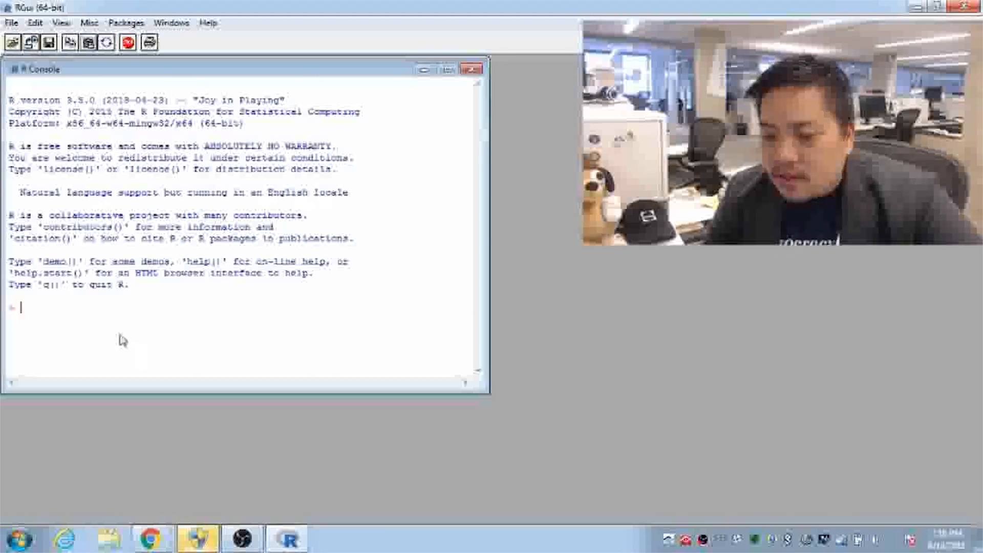
left_click(964, 7)
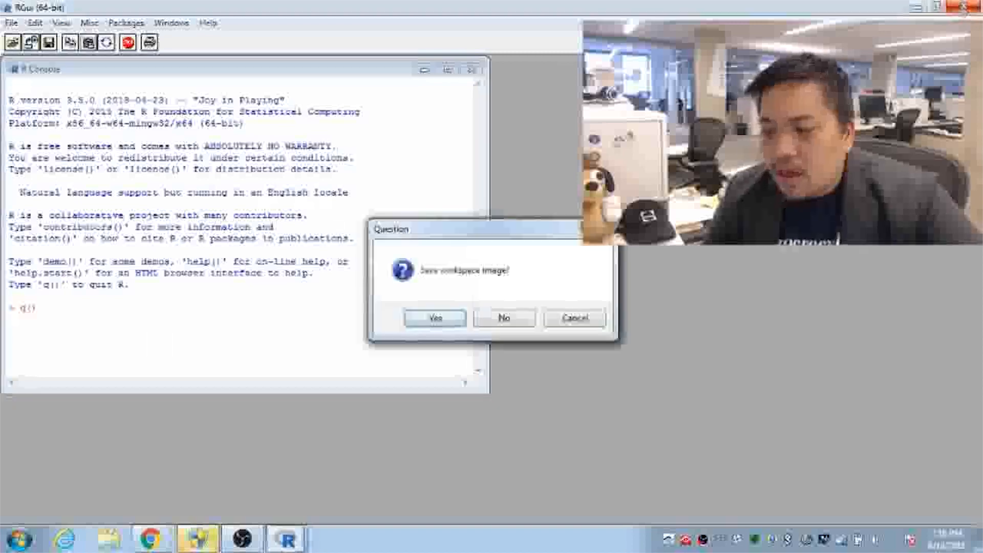
left_click(493, 328)
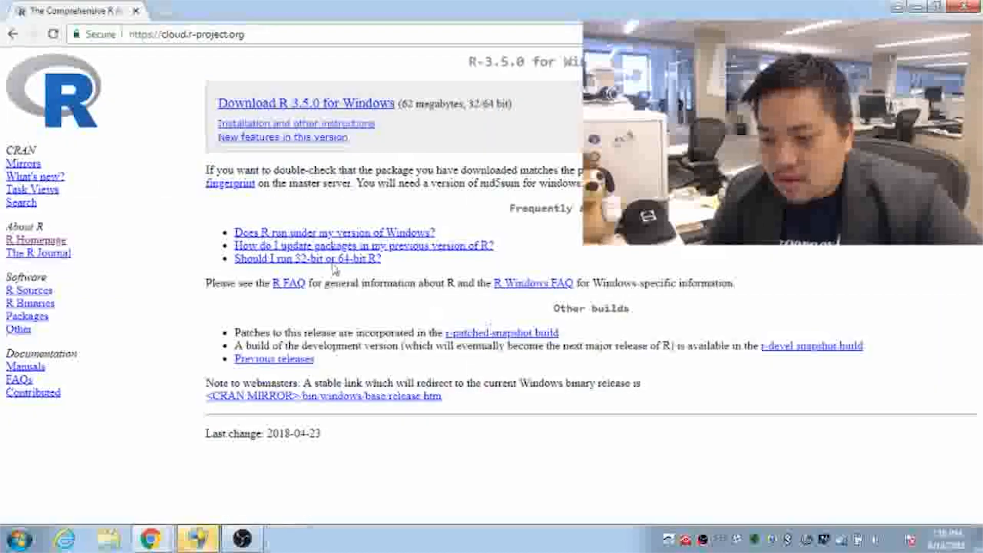
Step: Go to rstudio.com in the browser and open the RStudio download page
left_click(205, 34)
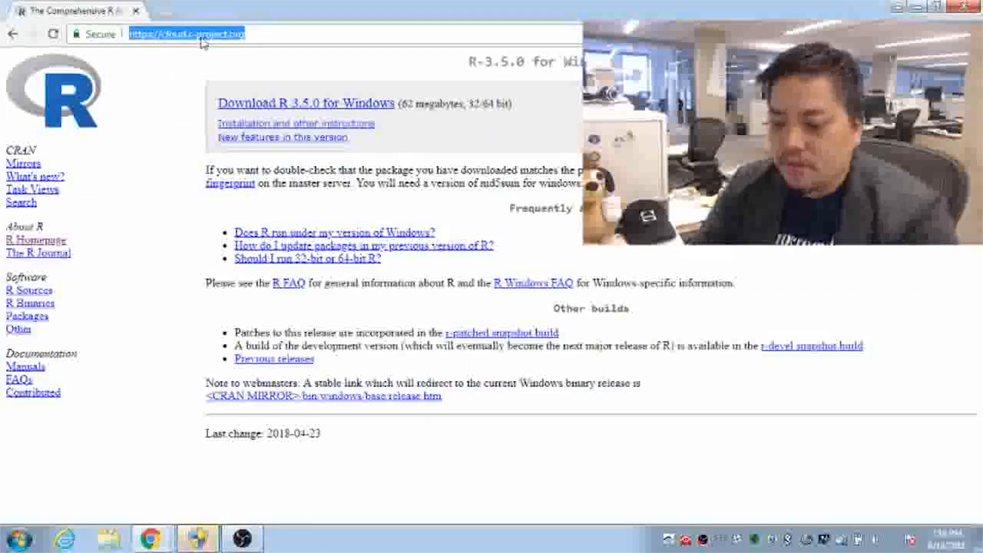
type("rstudio.com")
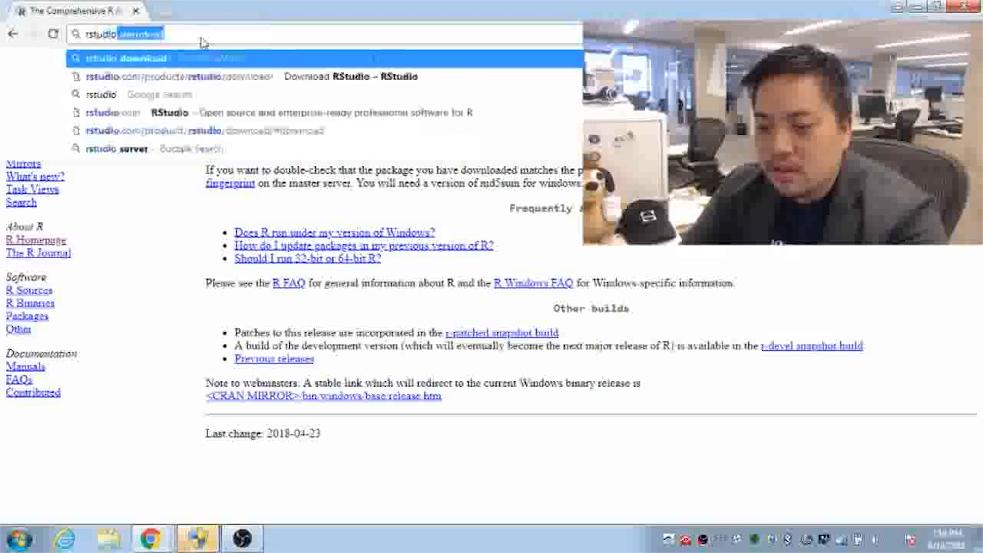
key("Return")
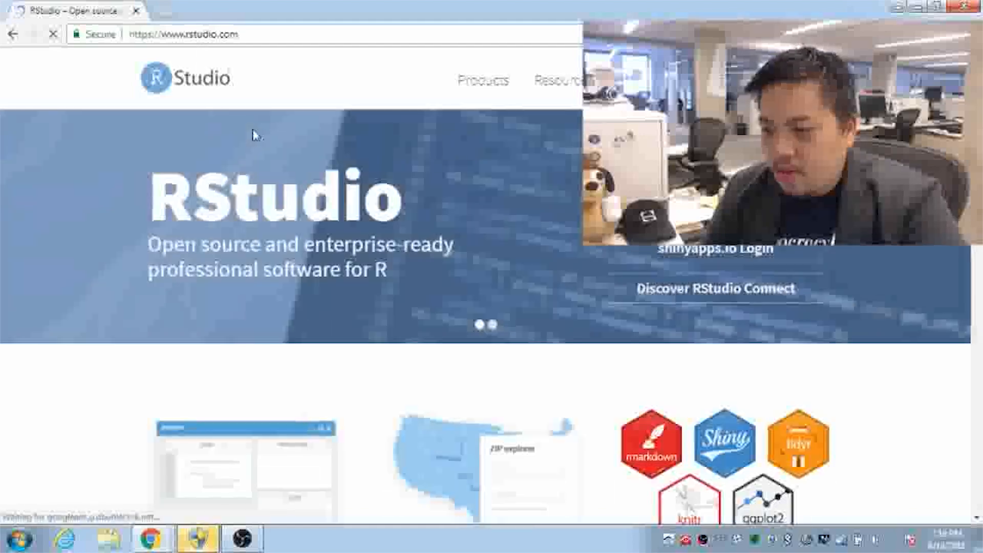
left_click(716, 208)
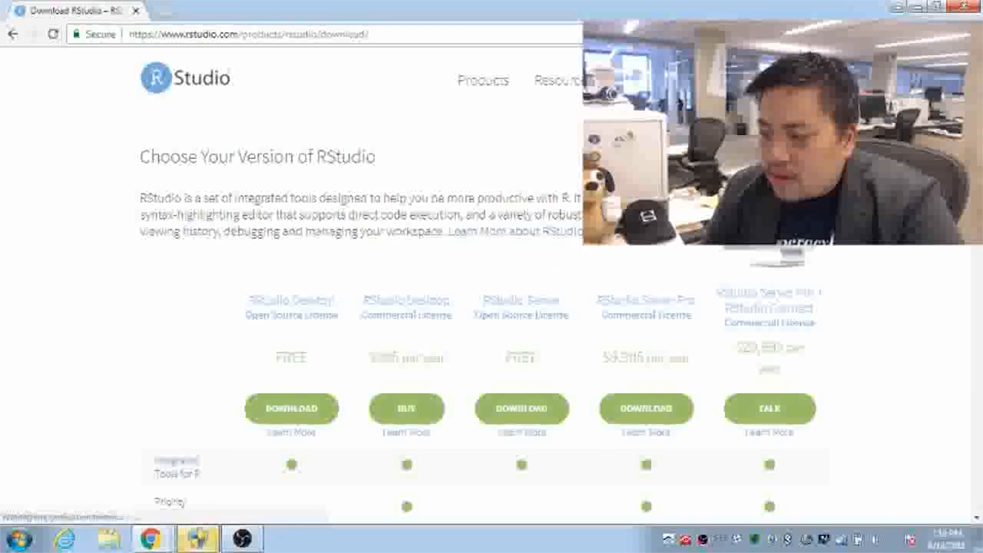
Step: Choose the free RStudio Desktop Open Source License edition and download the RStudio 1.1.453 installer for Windows Vista/7/8/10
scroll(486, 285, "down", 1)
scroll(485, 285, "down", 4)
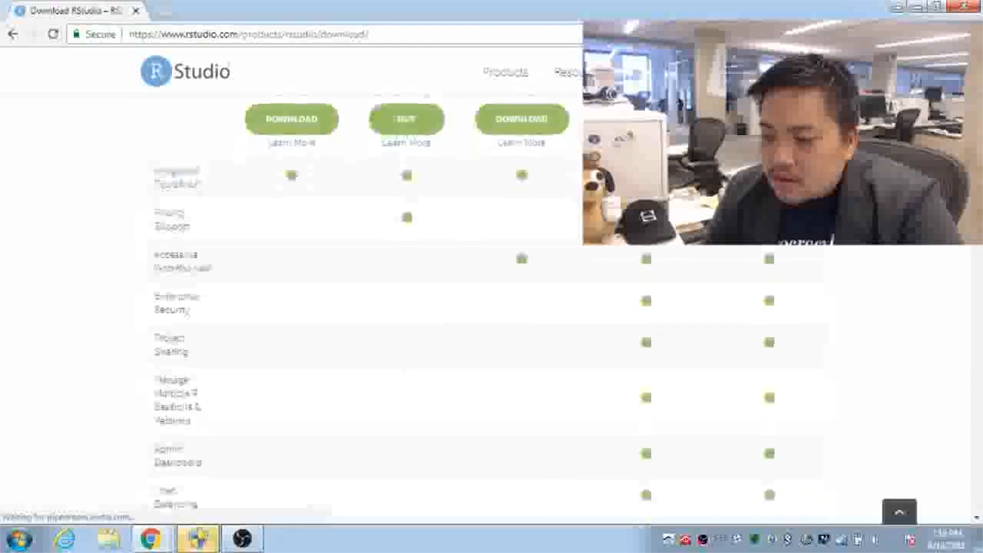
scroll(447, 255, "up", 1)
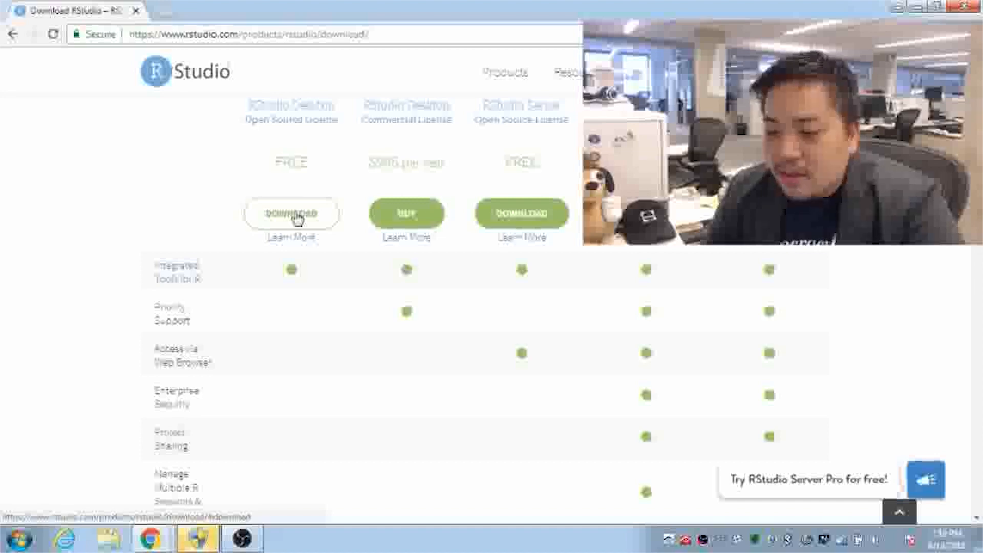
left_click(296, 215)
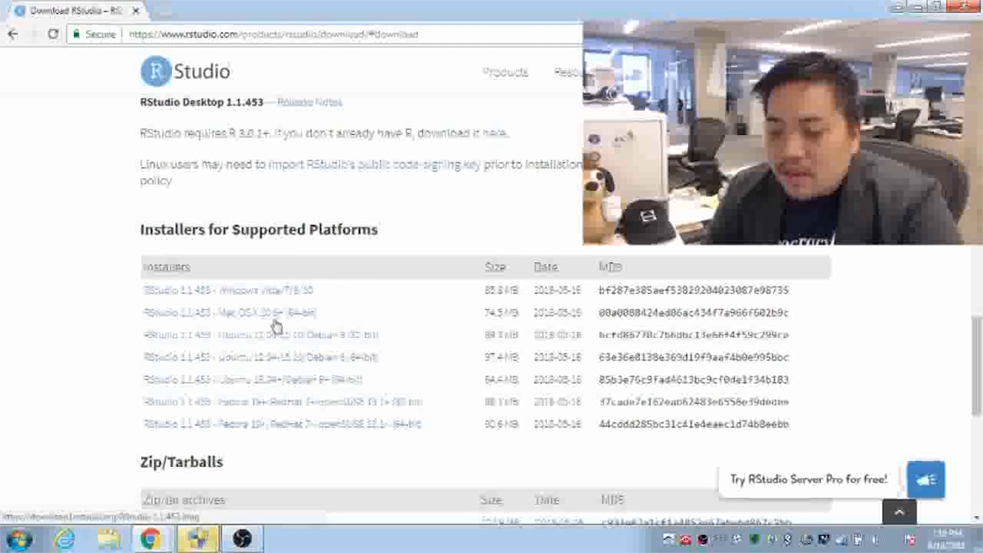
left_click(231, 296)
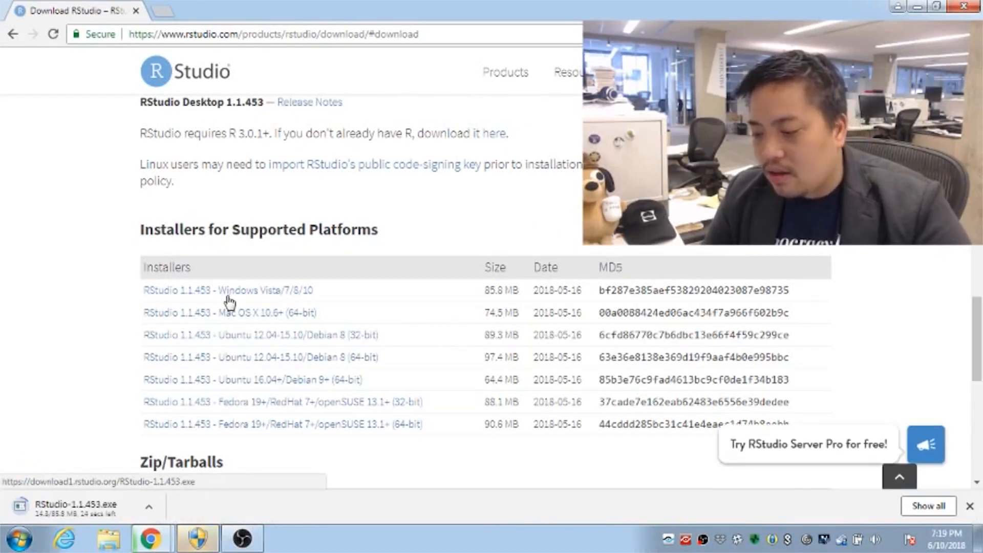
Step: Run the downloaded RStudio-1.1.453.exe and install RStudio to C:\Program Files\RStudio with Start Menu shortcuts in the RStudio folder
left_click(92, 509)
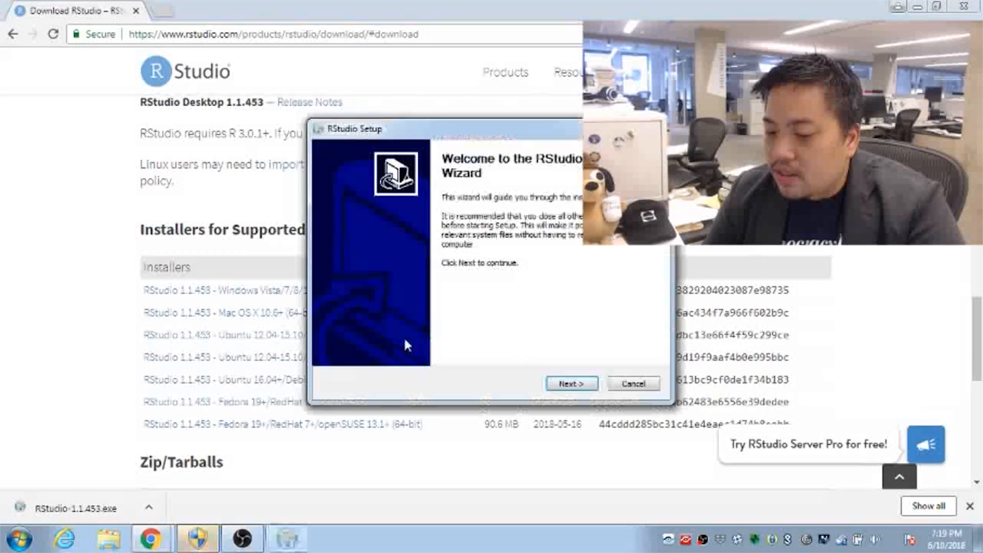
left_click(579, 385)
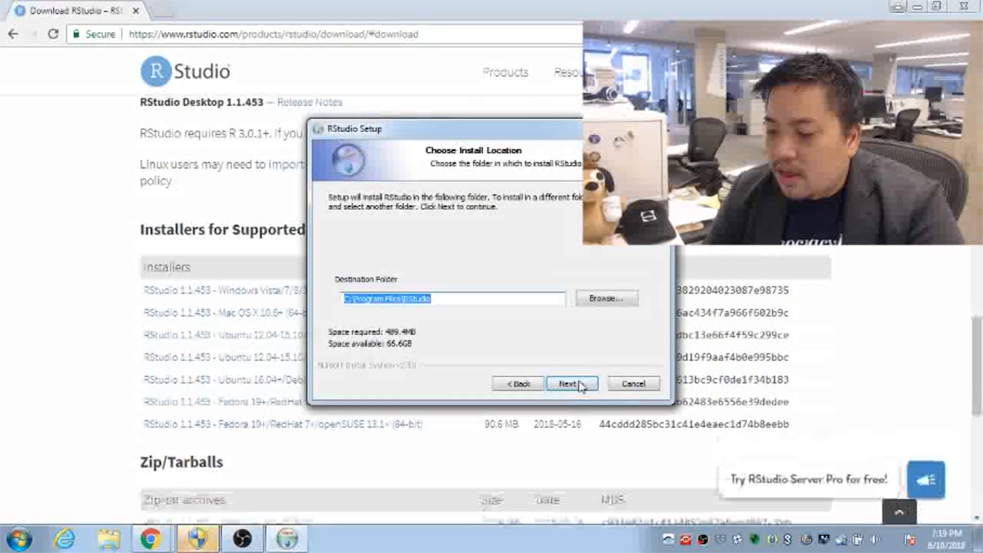
left_click(580, 385)
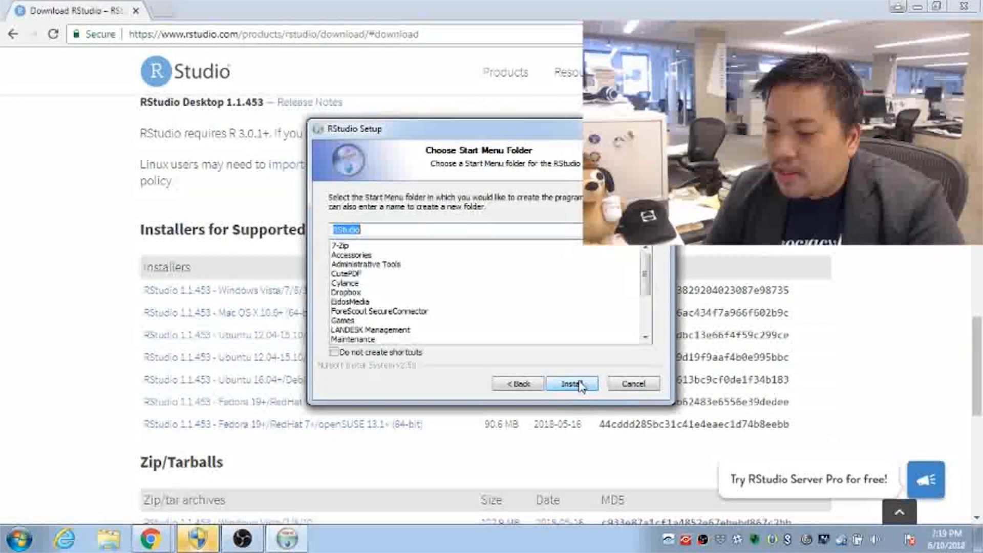
left_click(580, 385)
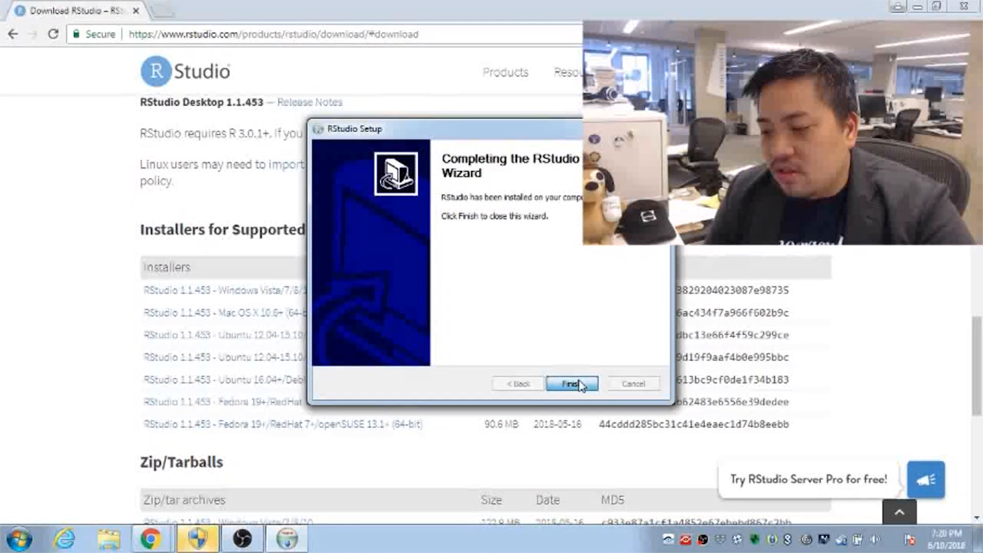
left_click(570, 384)
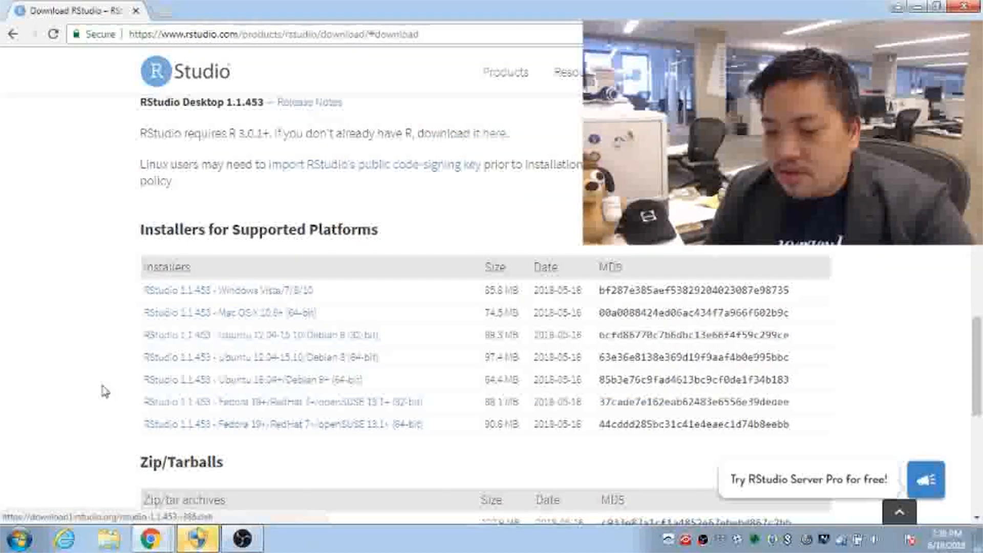
Step: Launch RStudio from the installed programs to check that it starts with R 3.5.0, and close it
left_click(19, 539)
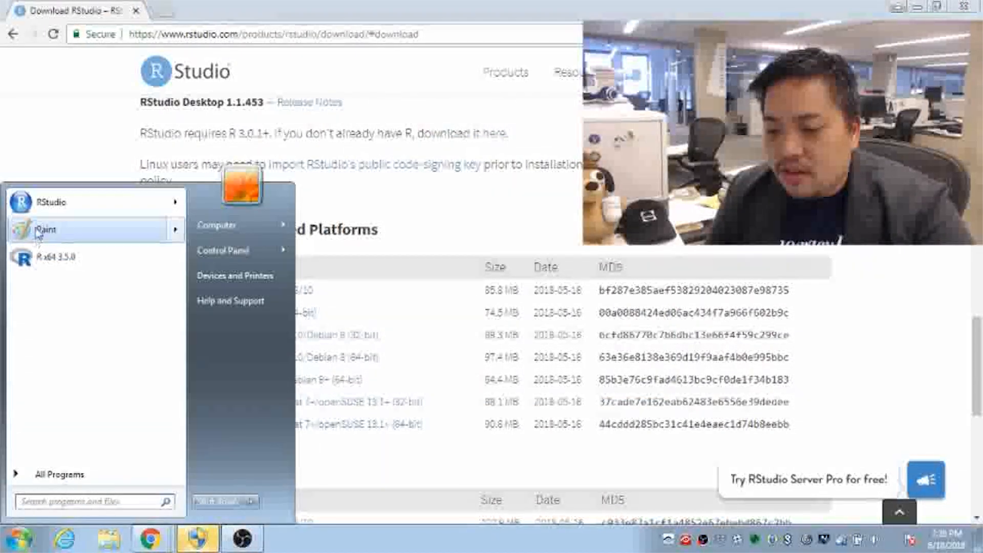
left_click(50, 210)
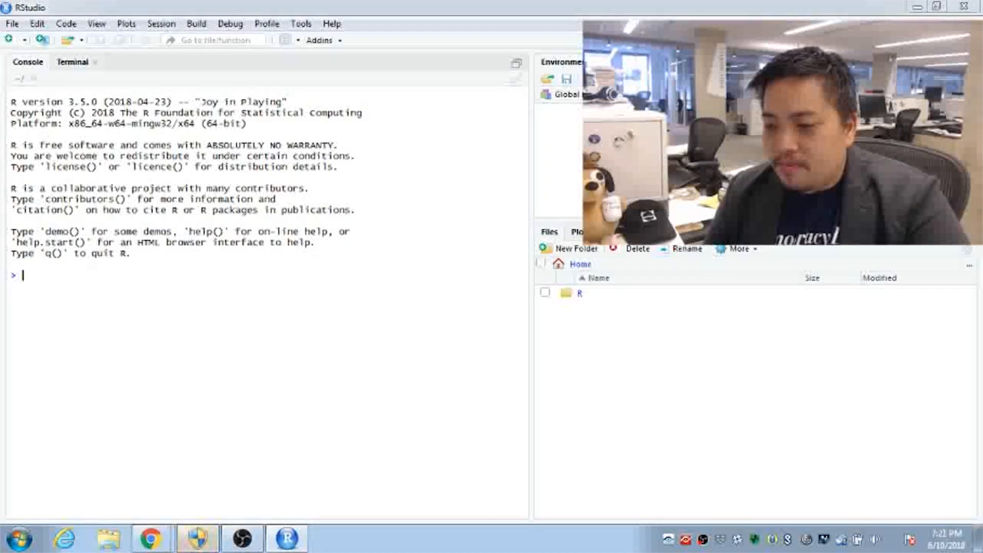
left_click(966, 10)
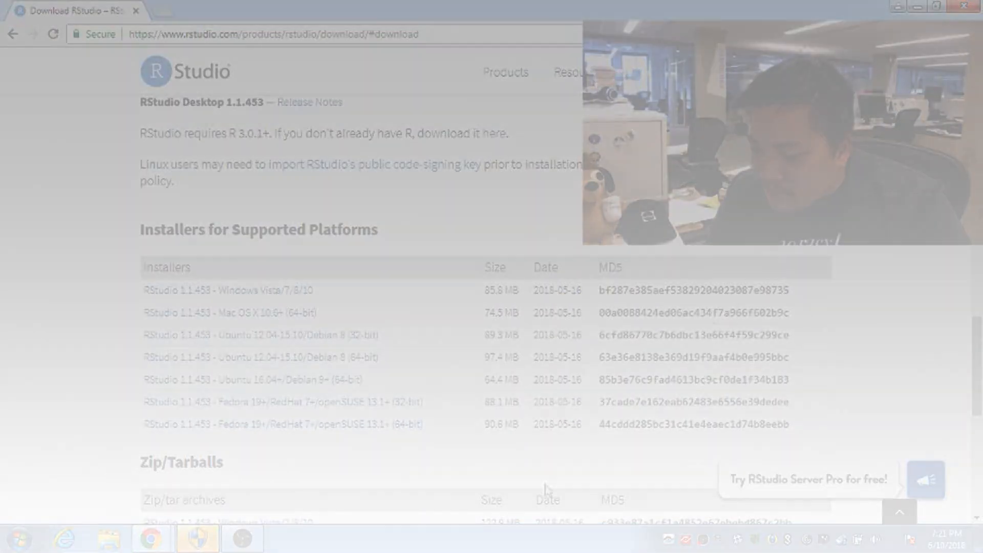